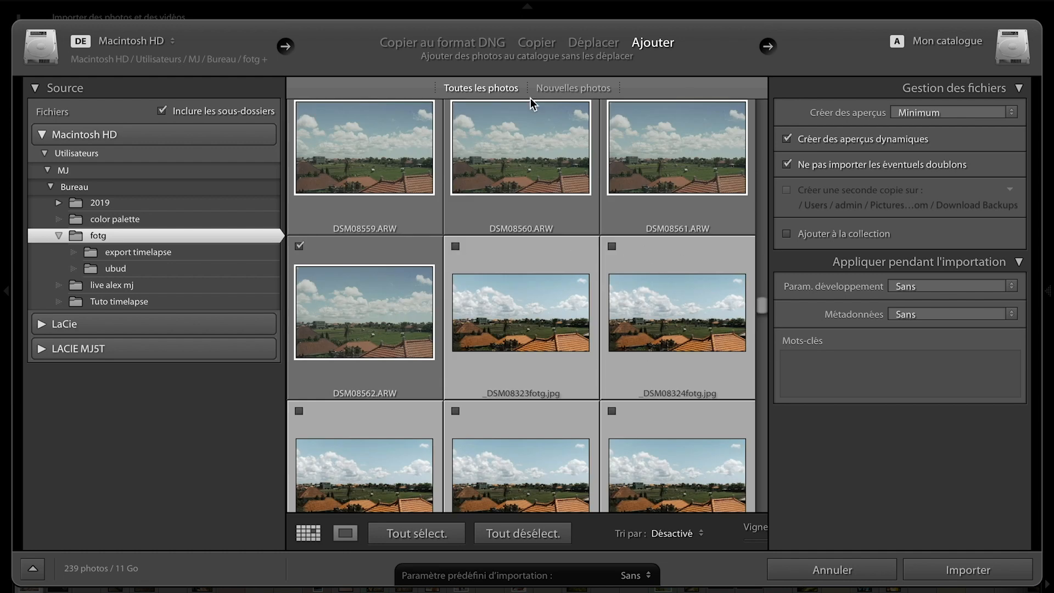
- Import the checked raw photos from the fotg folder and open DSM08324.ARW in the Develop module
scroll(476, 271, up, 5)
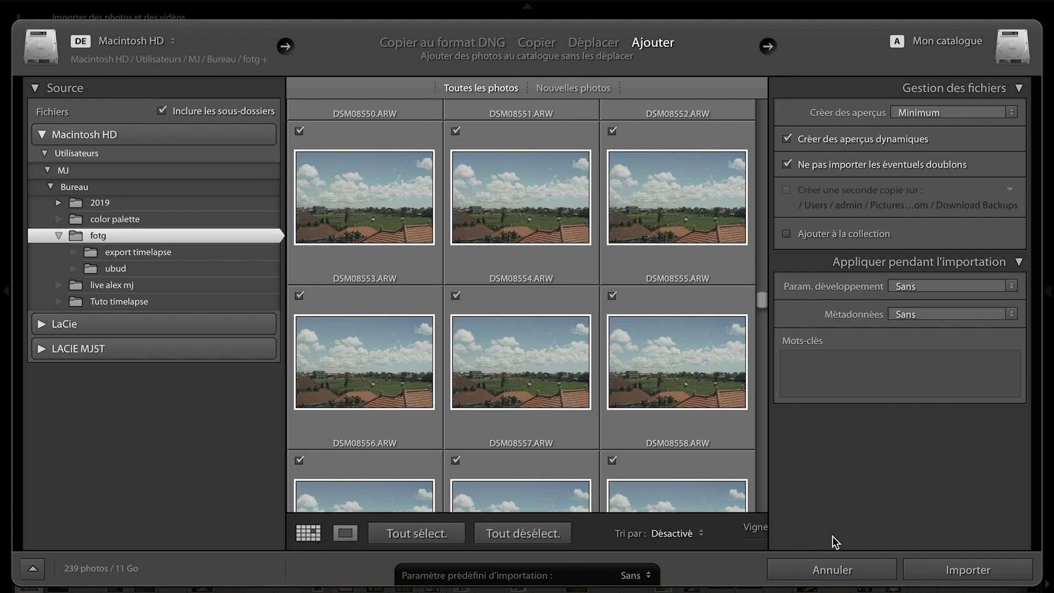
click(955, 574)
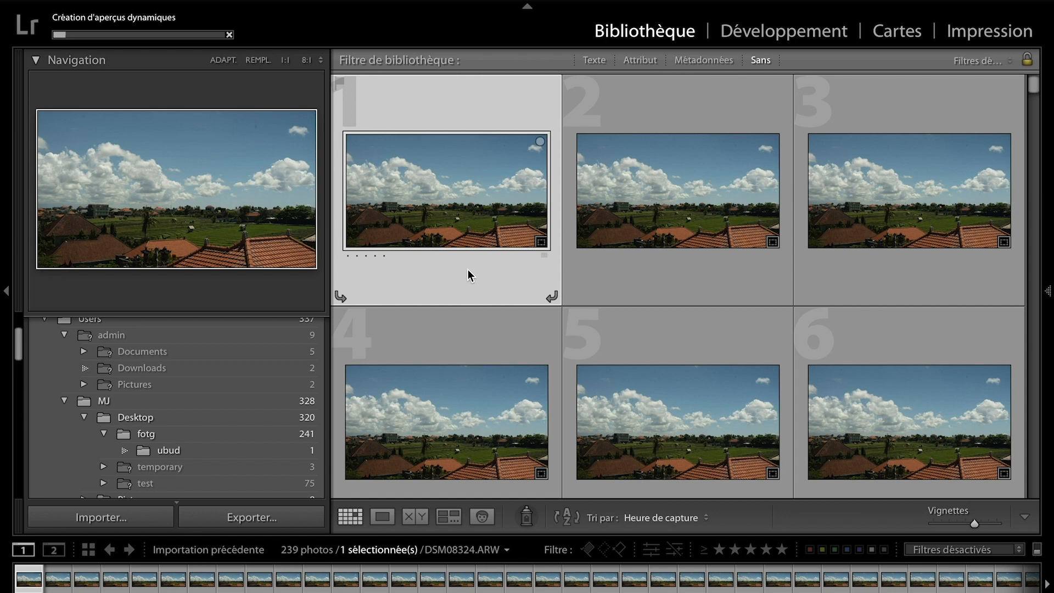
click(768, 35)
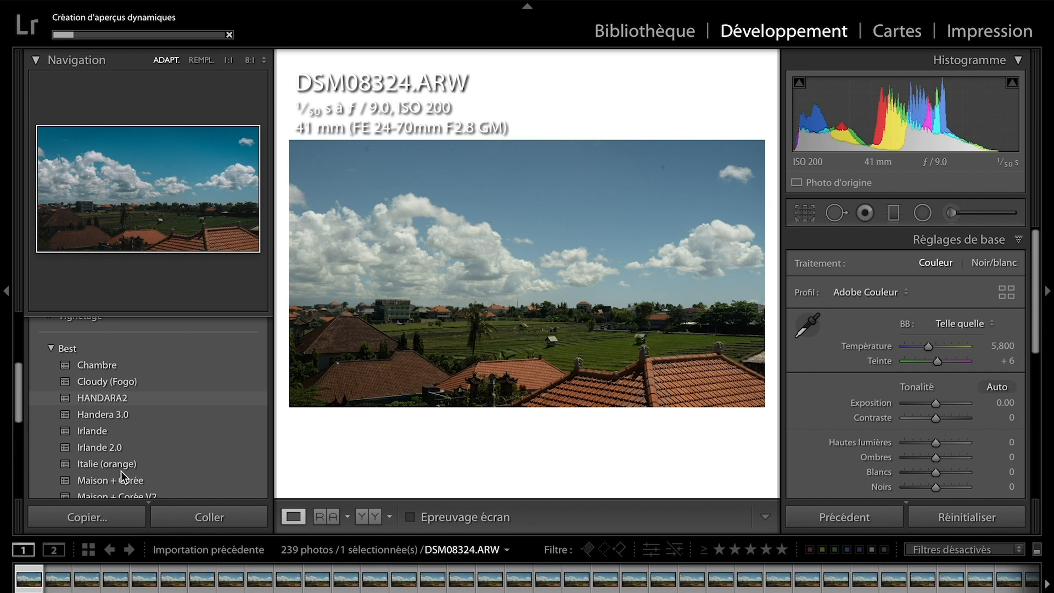
- Apply the Irlande 2.0 preset to DSM08324.ARW and raise its exposure to +1.20
click(106, 446)
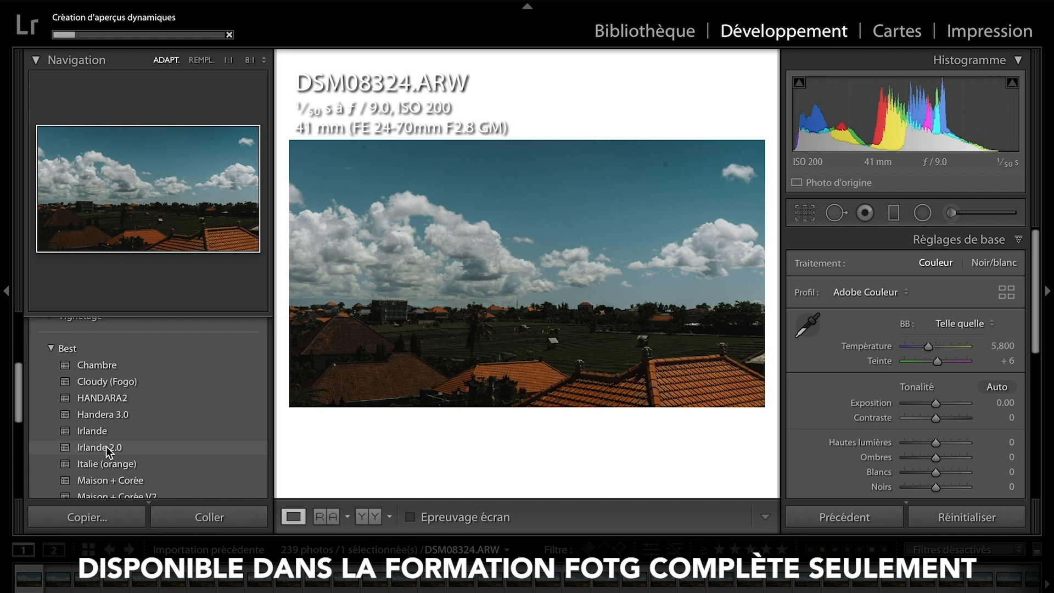
click(106, 447)
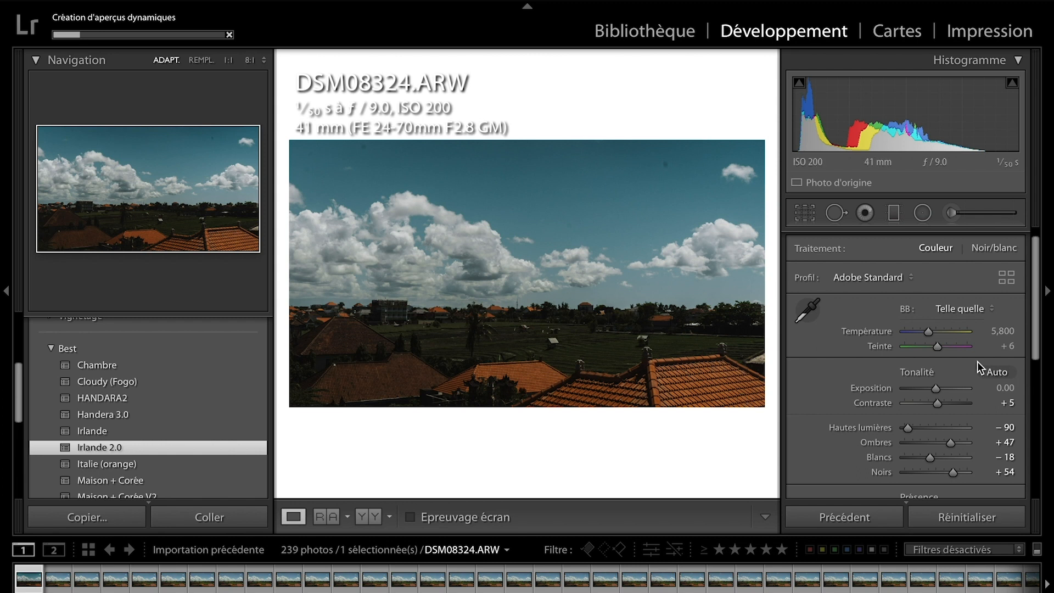
drag(936, 388, 943, 391)
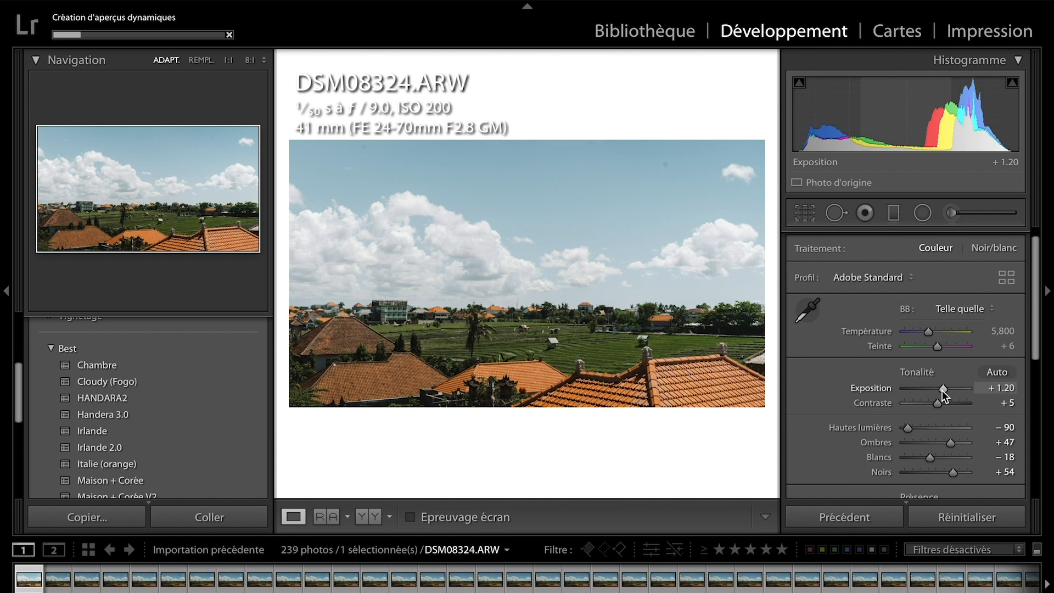
- Increase the orange saturation in the HSL colour adjustments to +45
scroll(895, 413, down, 3)
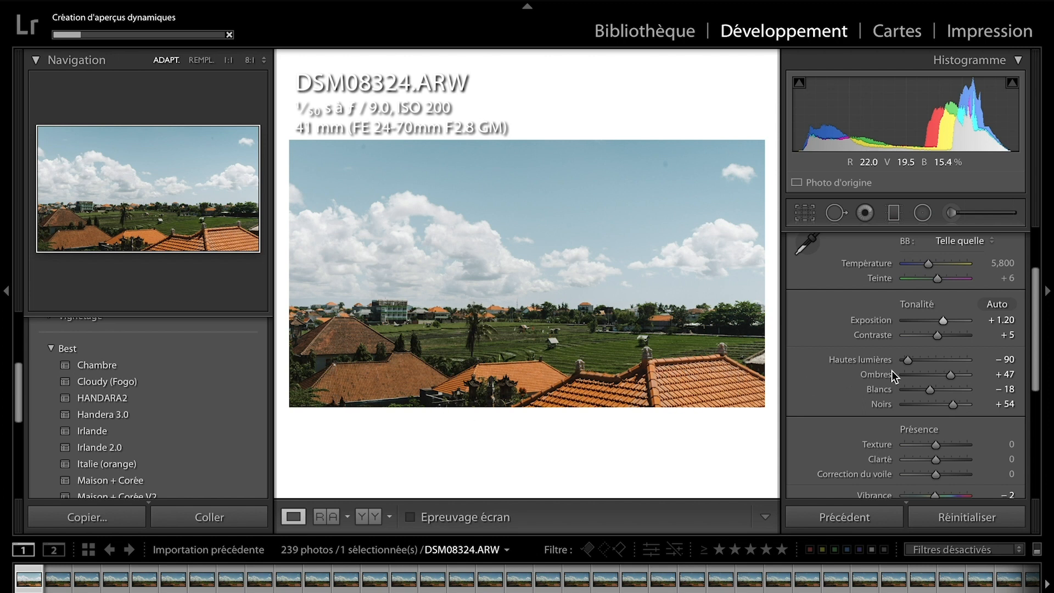
scroll(892, 373, down, 5)
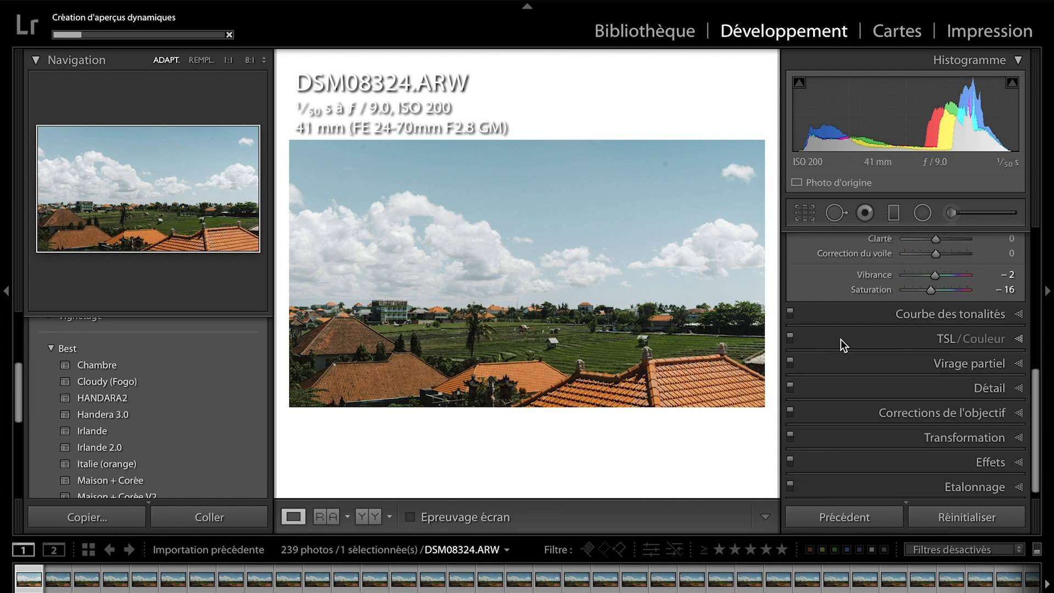
click(1014, 342)
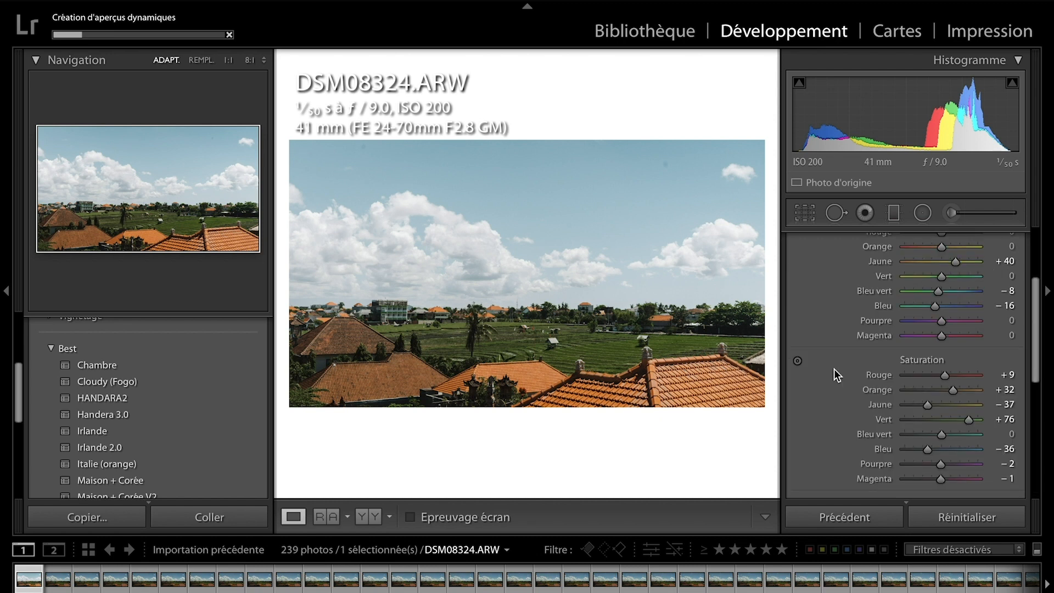
click(799, 362)
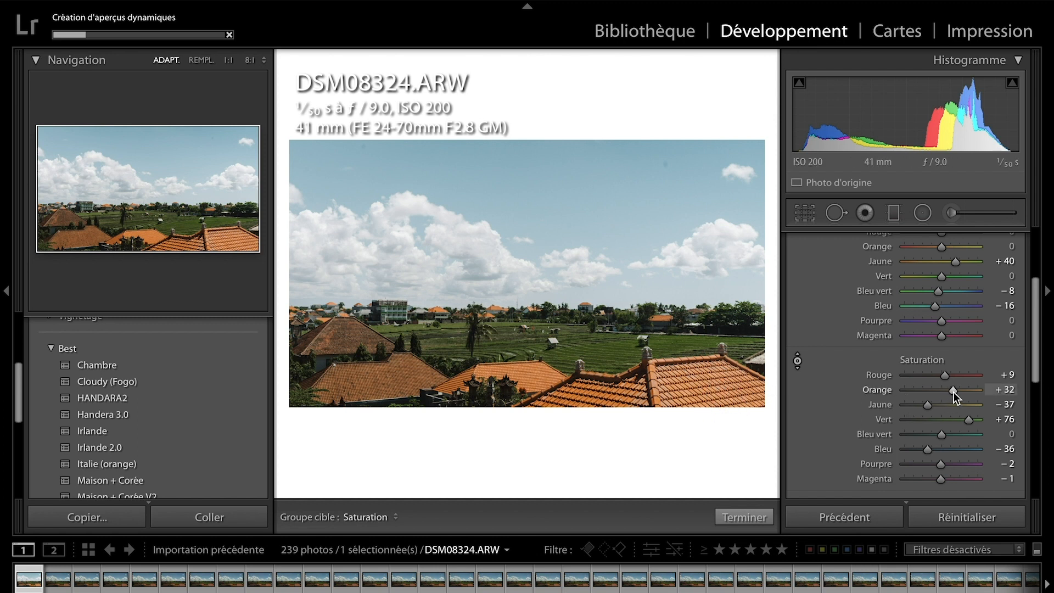
drag(954, 392, 960, 391)
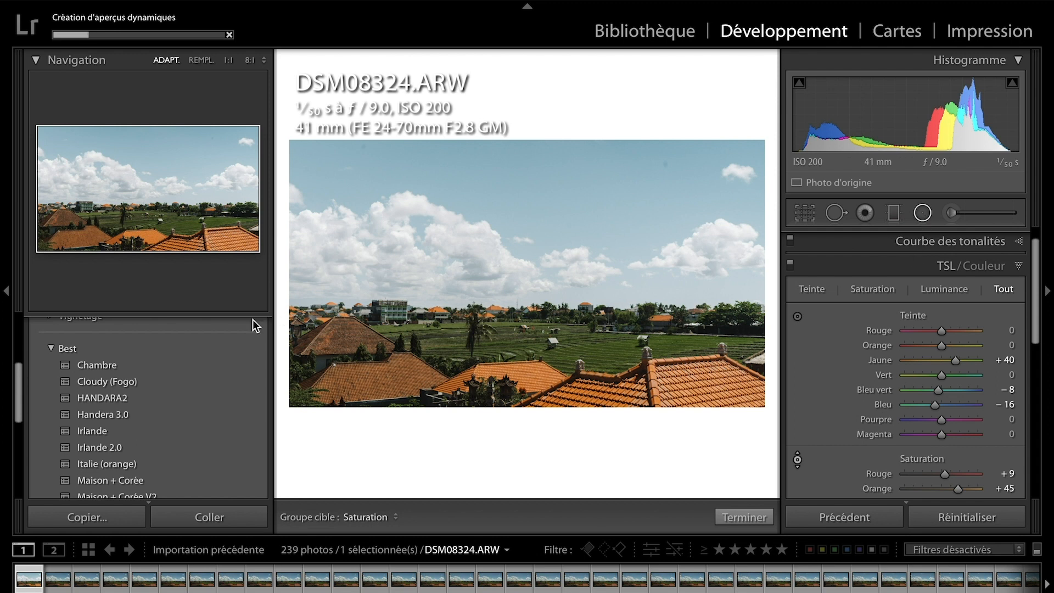
- Add a wide, flat radial filter over the green fields and raise its exposure to about 0.3
click(923, 213)
drag(409, 333, 521, 334)
double_click(954, 424)
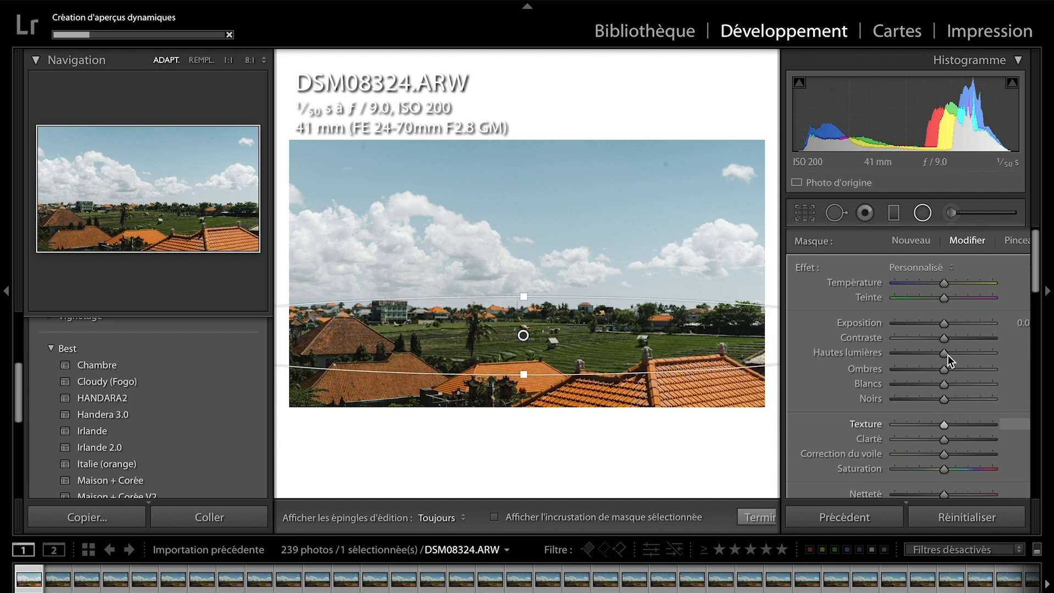
drag(947, 325, 949, 325)
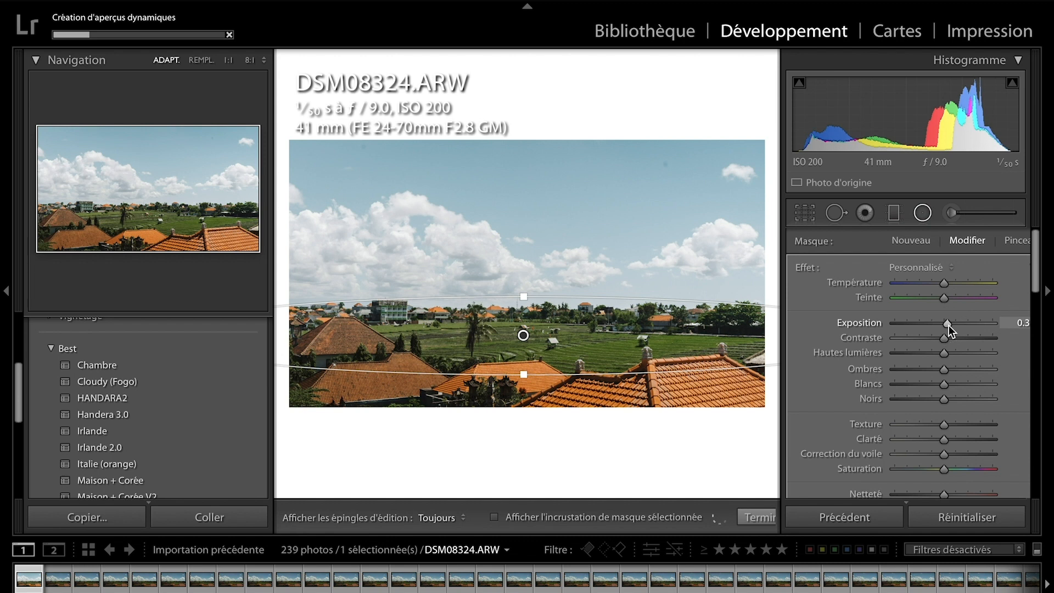
key(Return)
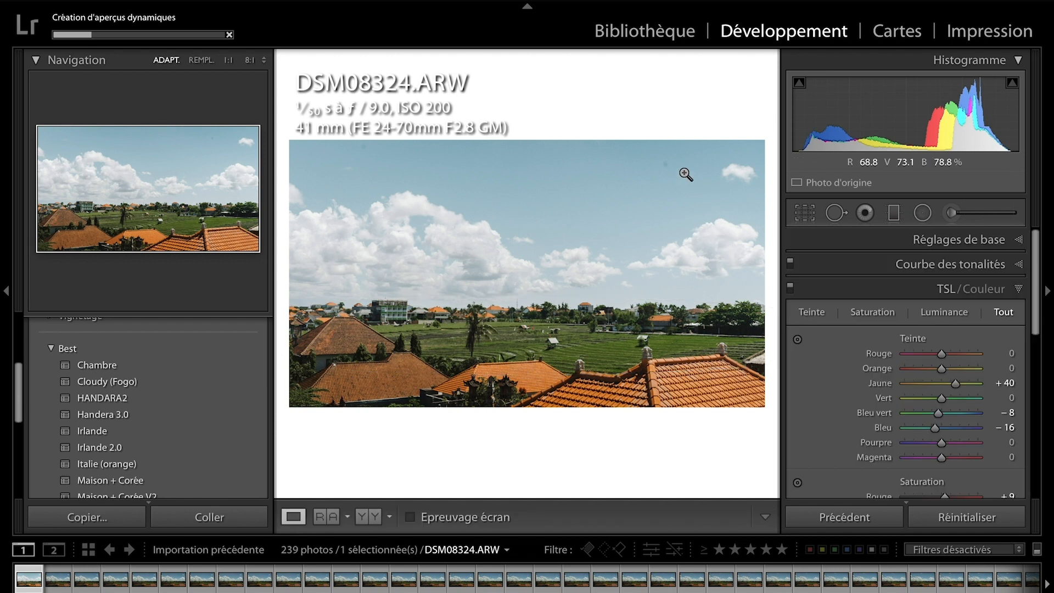
- Remove the two dark dust spots in the sky using spot removal in heal mode at size 76
click(836, 214)
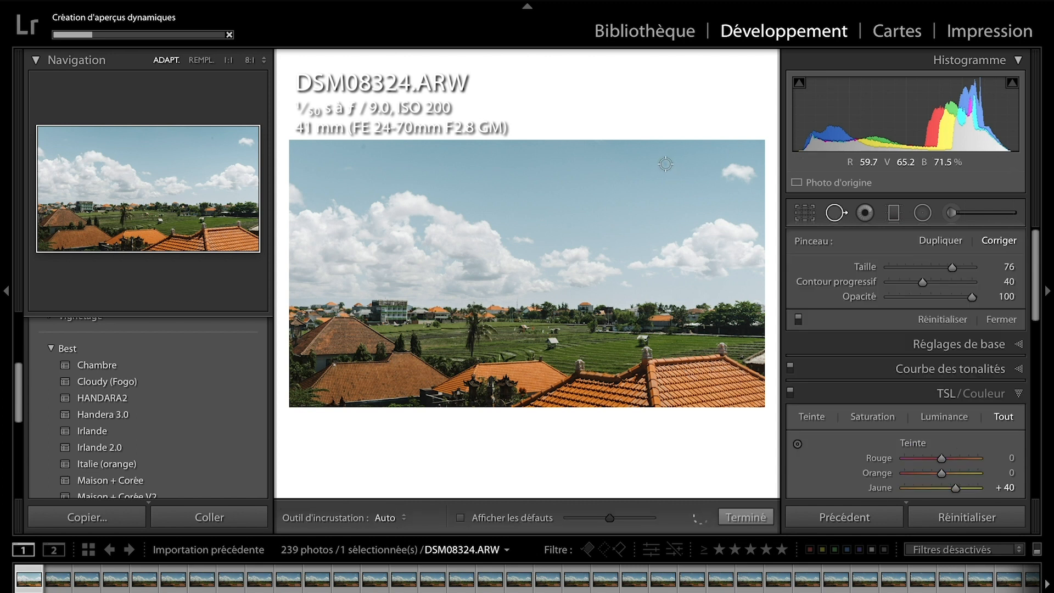
click(664, 163)
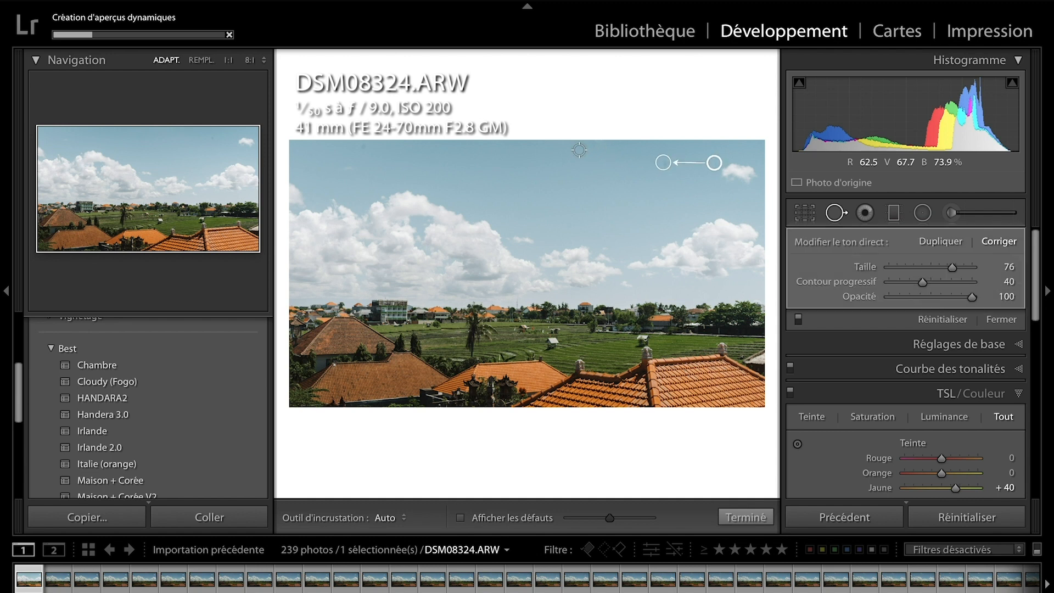
click(363, 147)
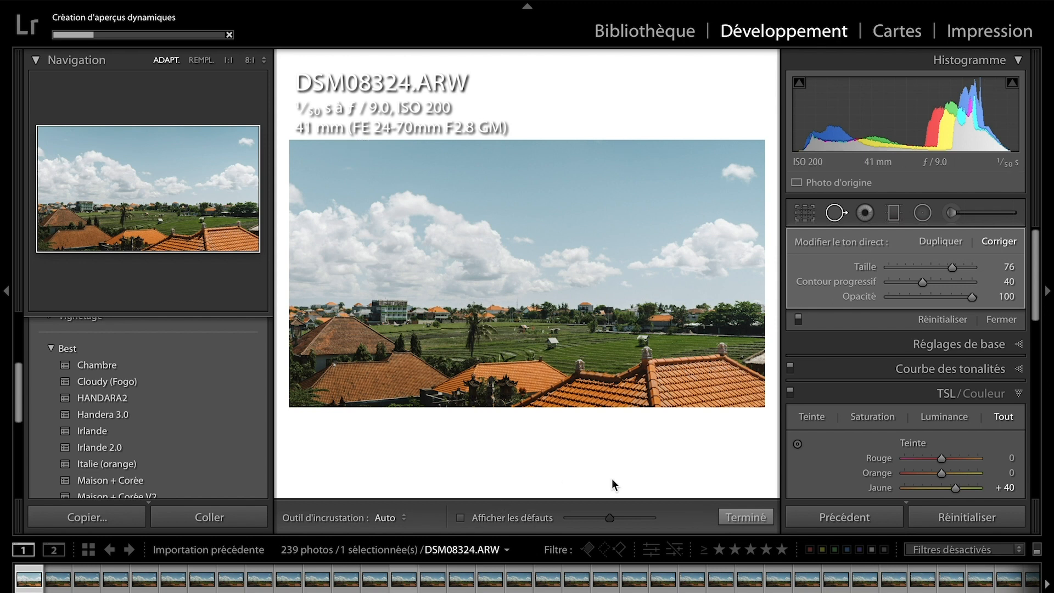
click(745, 516)
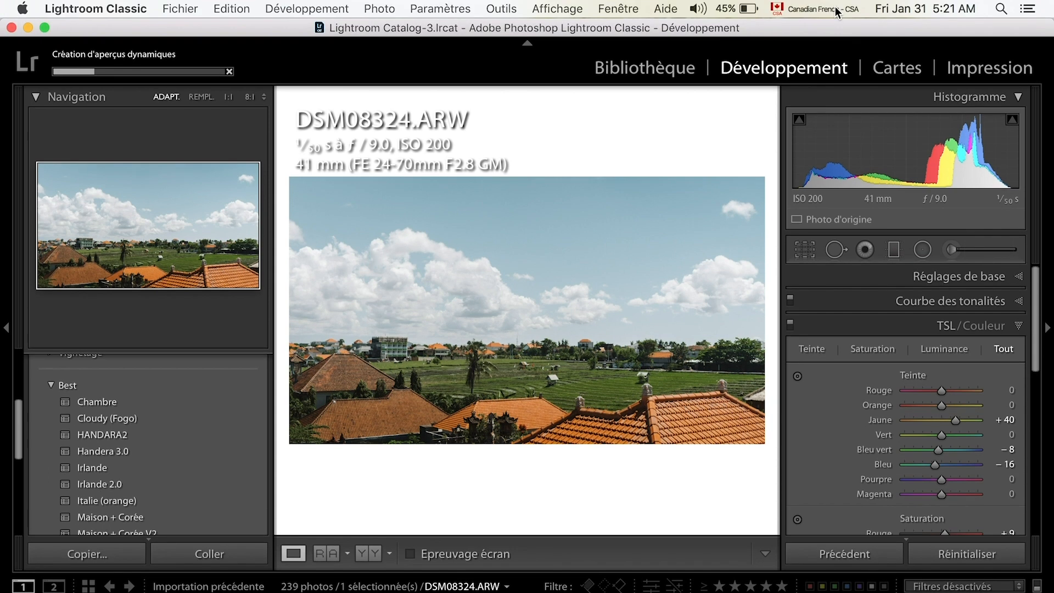
- Switch the keyboard input source to Canadian English and compare the photo before and after the edits
click(839, 8)
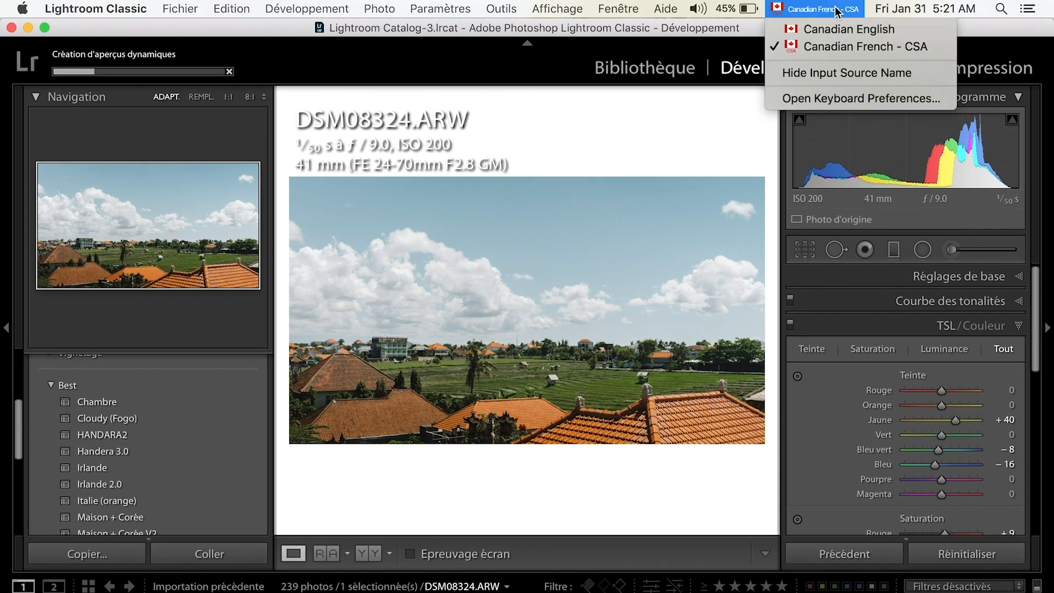
click(842, 29)
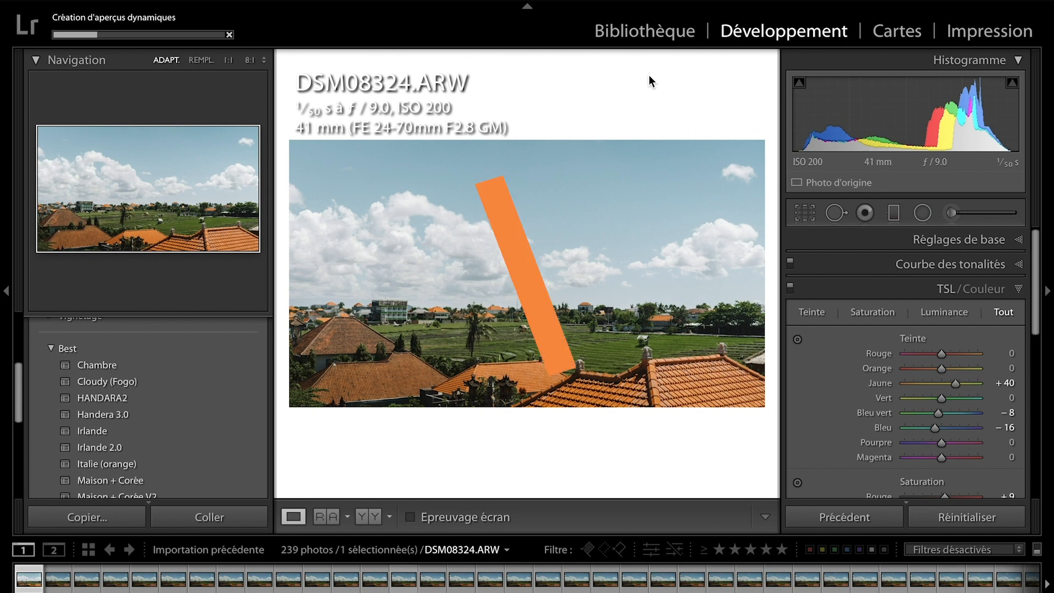
key(backslash)
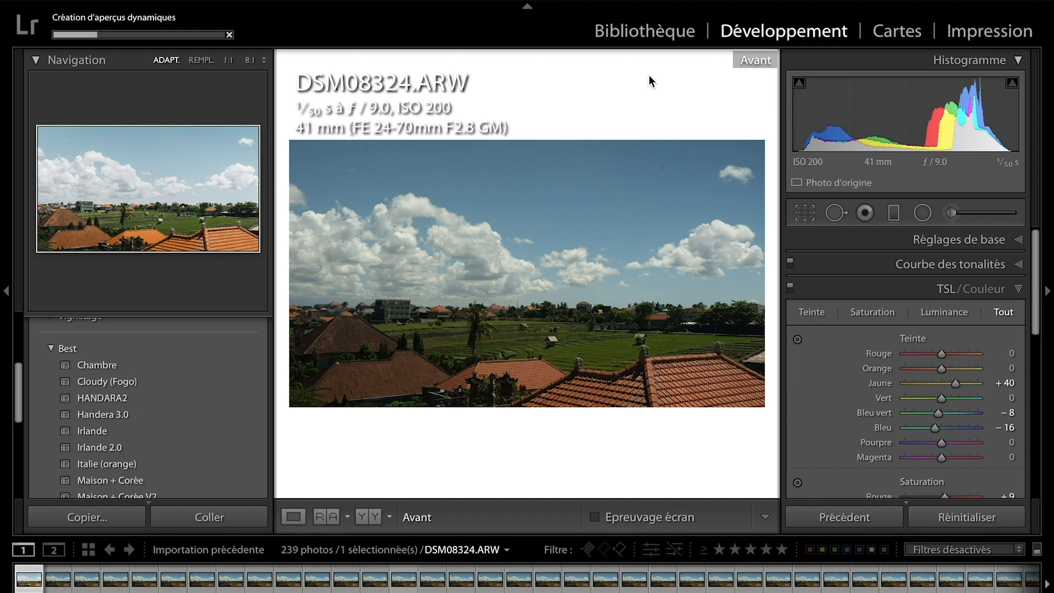
key(backslash)
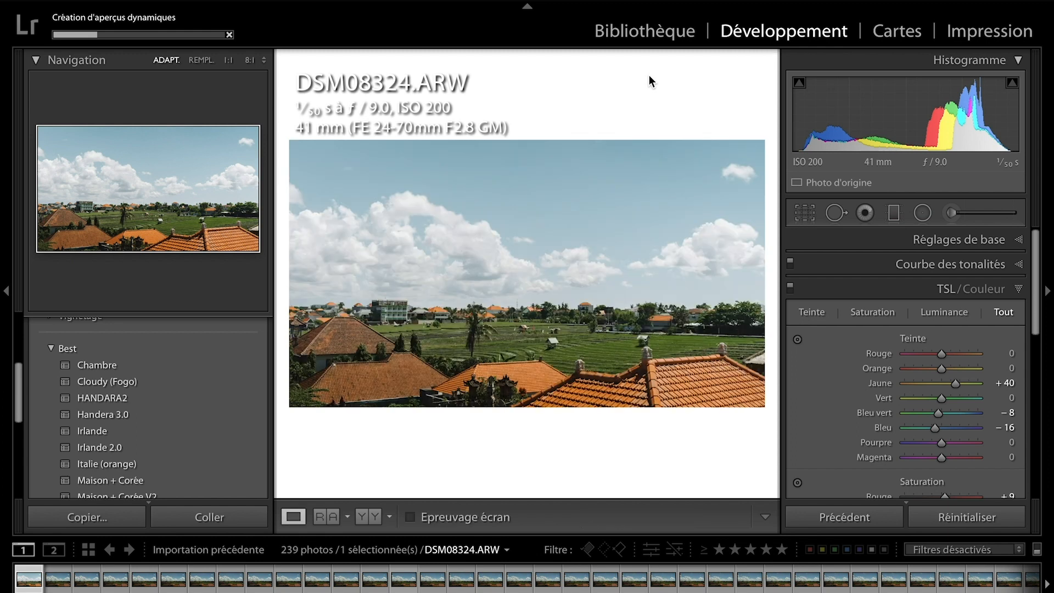
key(backslash)
key(backslash)
- Raise the blue luminance in the HSL colour adjustments to +28
scroll(882, 341, down, 5)
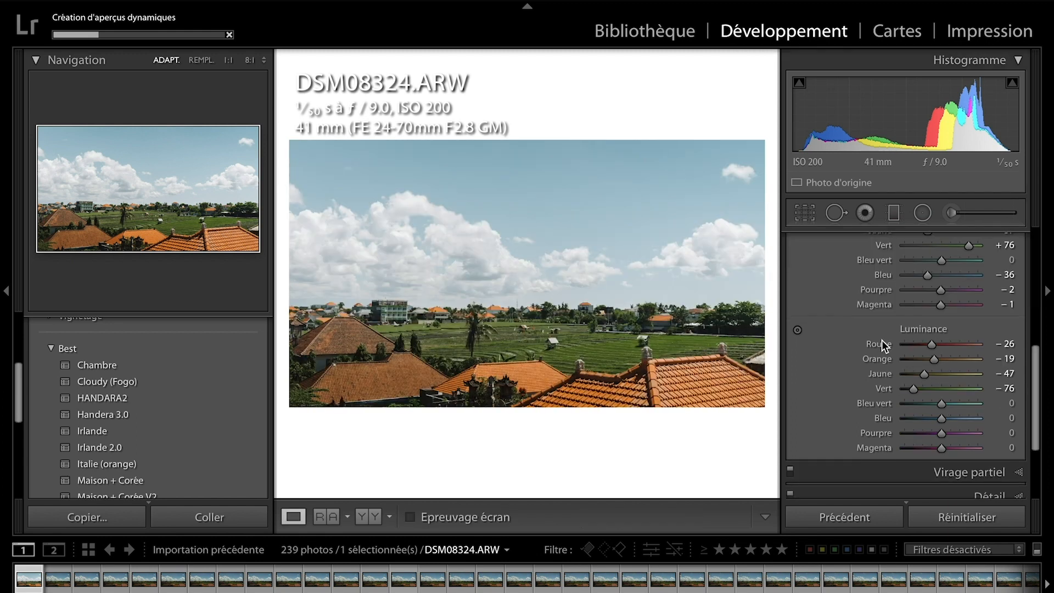
drag(941, 419, 951, 420)
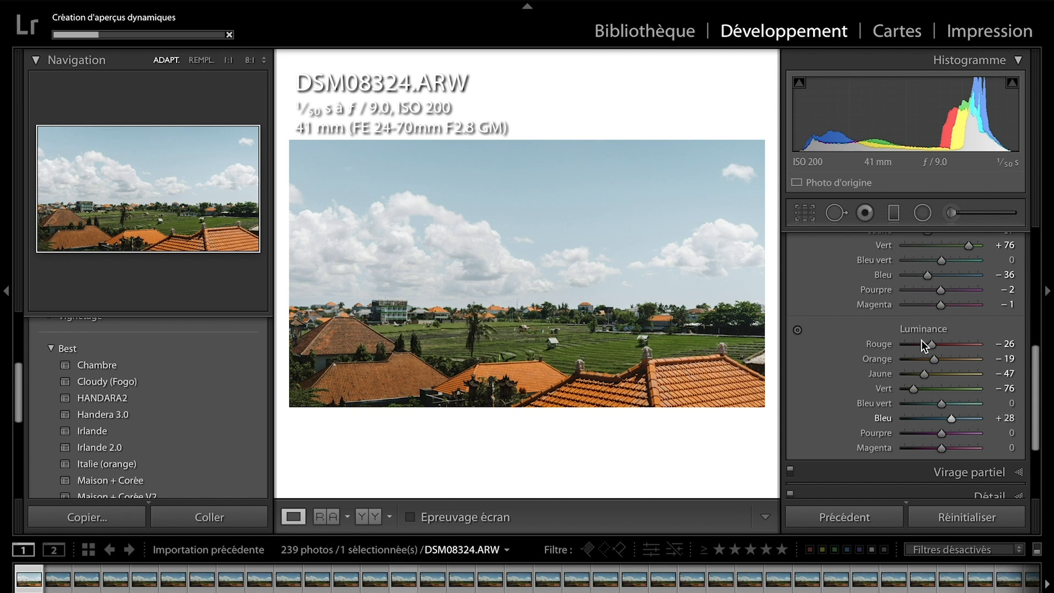
scroll(831, 338, up, 1)
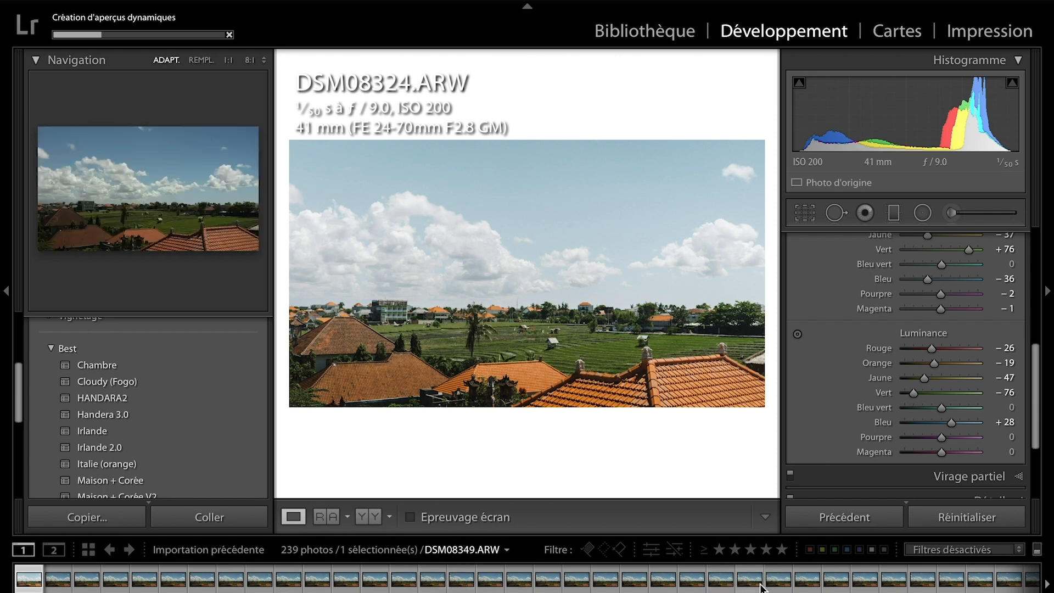
- Select every photo from DSM08324.ARW through DSM08562.ARW and synchronise all of the first photo's develop settings across them
scroll(761, 586, down, 3)
scroll(760, 586, down, 4)
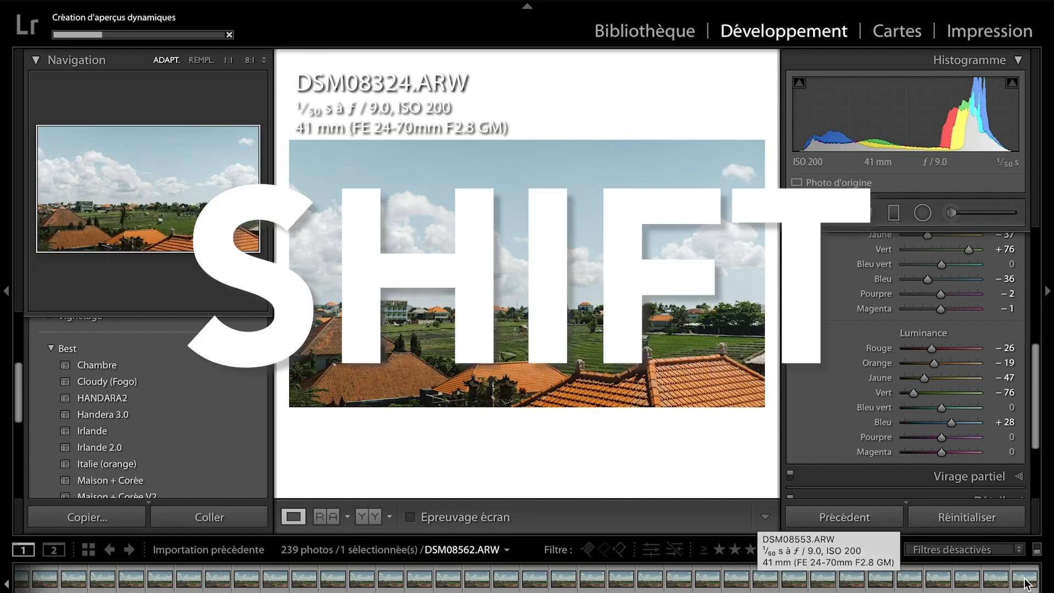
shift+click(1025, 584)
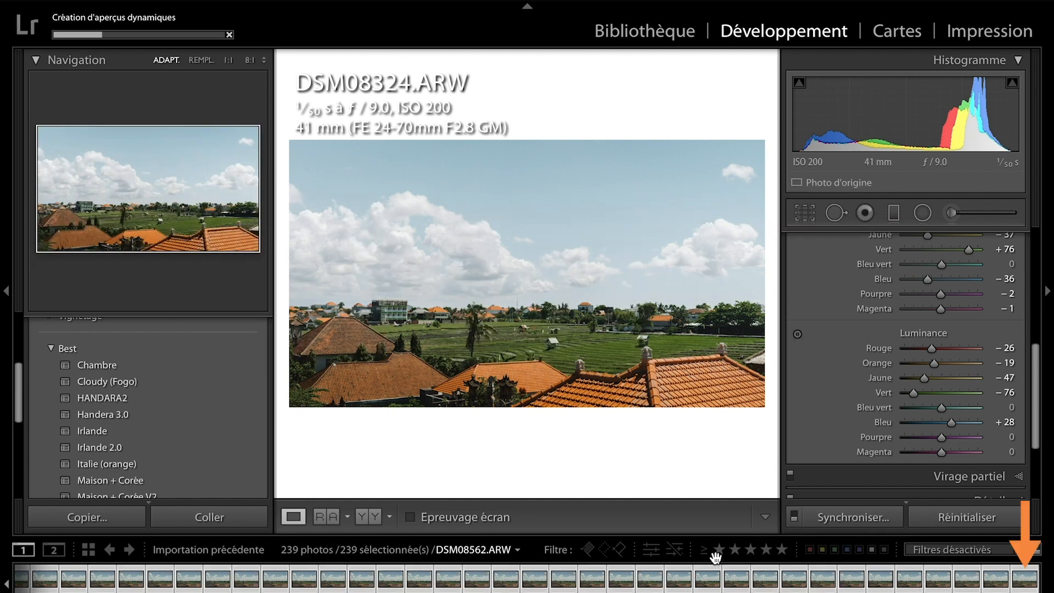
scroll(710, 582, up, 3)
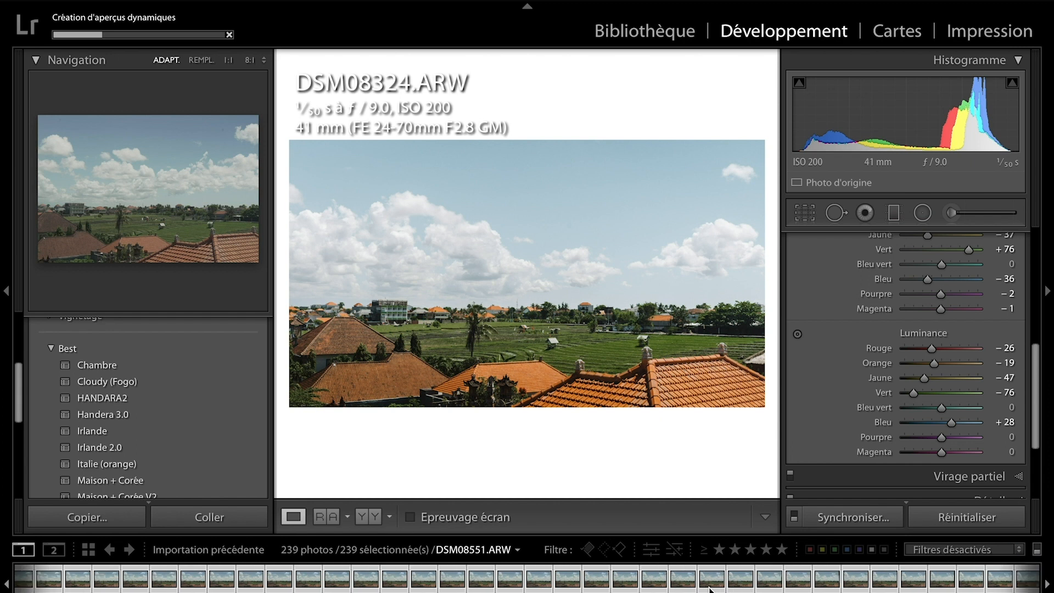
scroll(710, 582, up, 3)
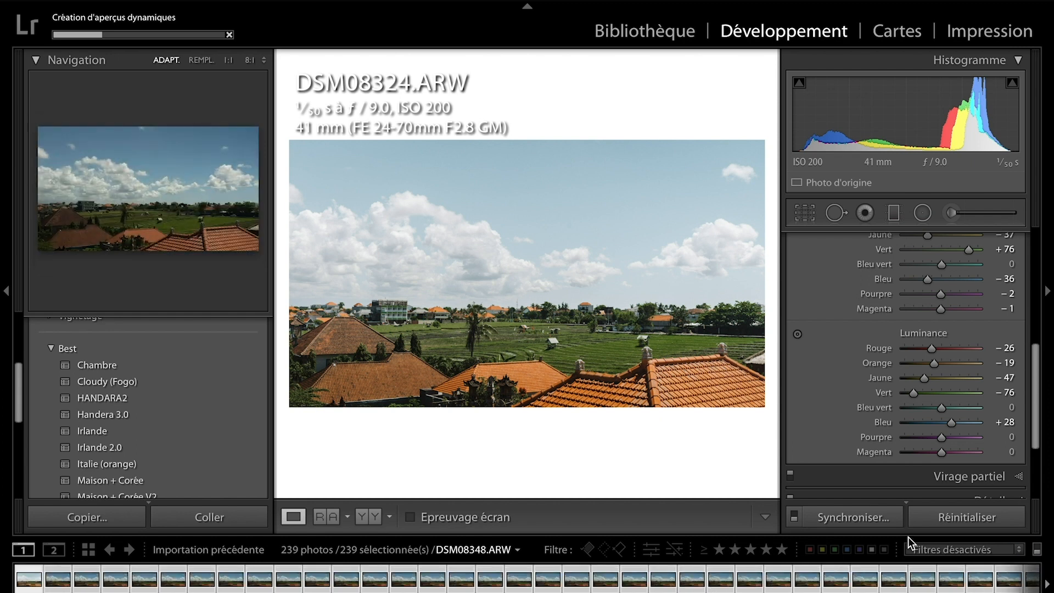
click(861, 520)
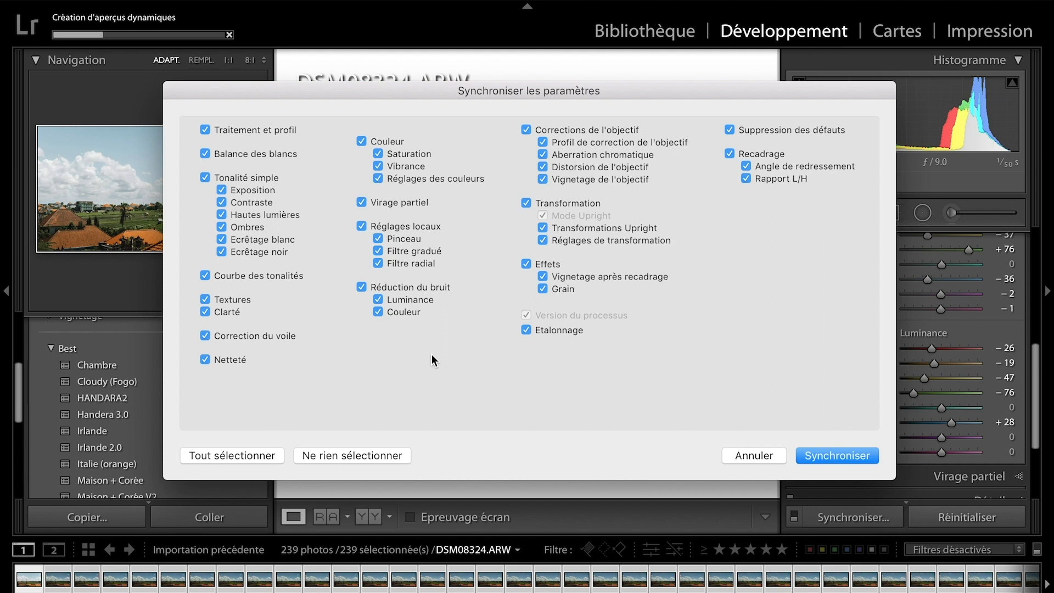
click(832, 455)
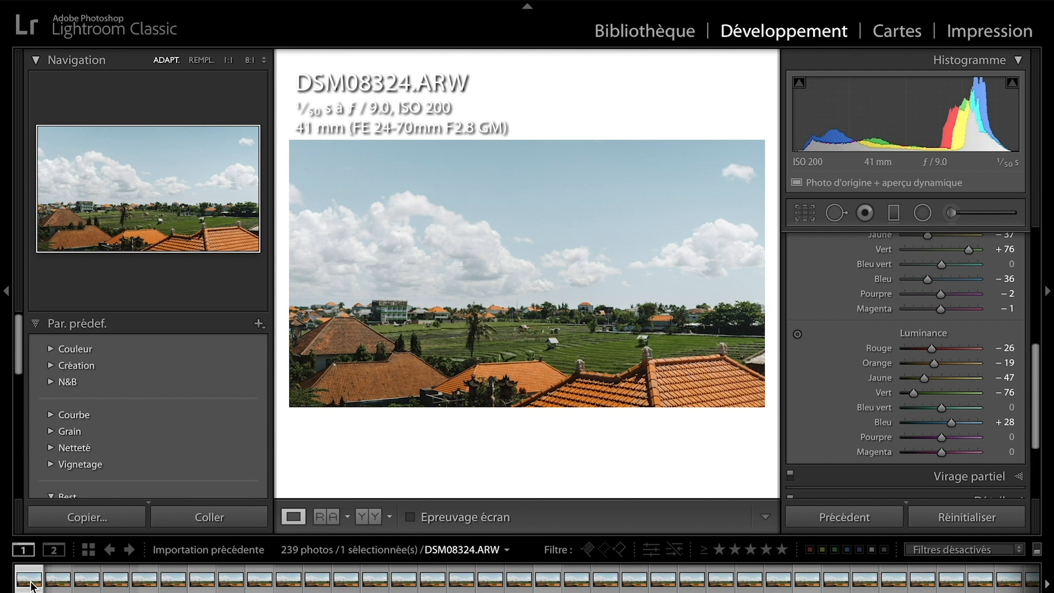
- Select all photos and start exporting them with the FULL preset as sRGB JPEGs at quality 90 and 300 pixels per inch
key(ctrl+a)
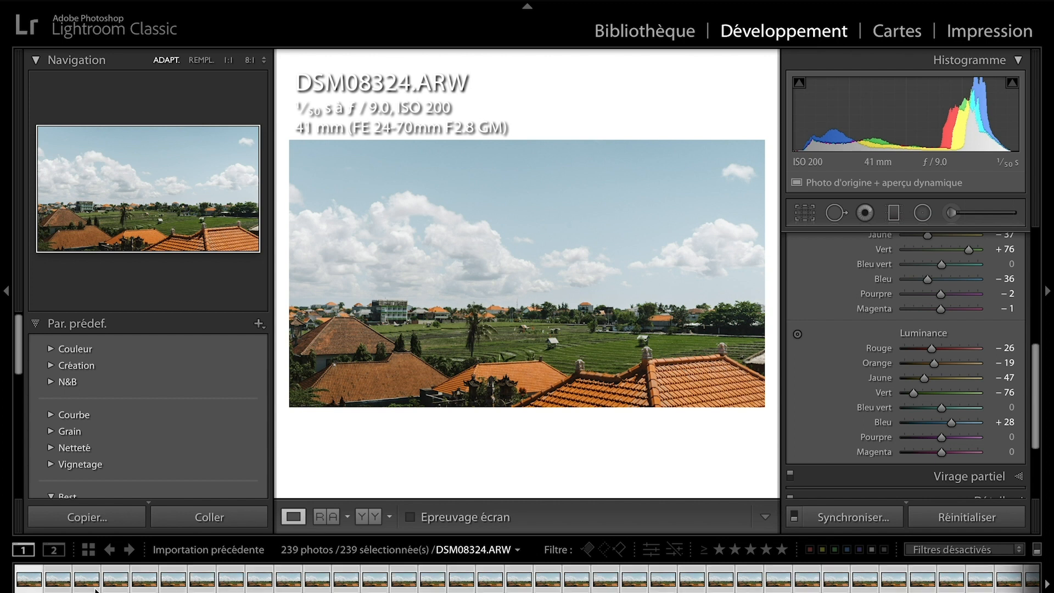
right_click(369, 590)
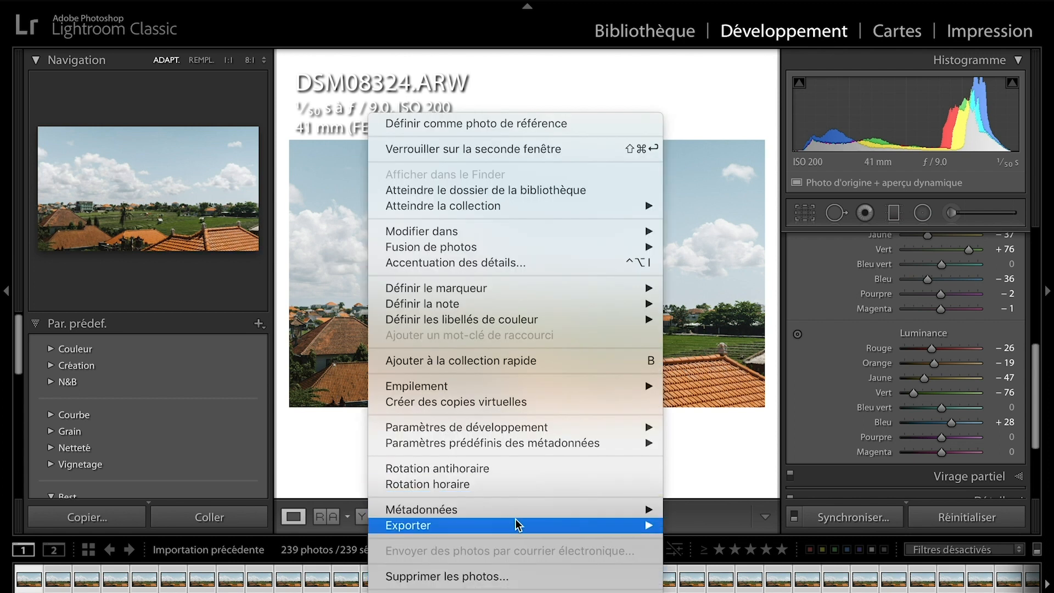
mouse_move(515, 524)
click(803, 153)
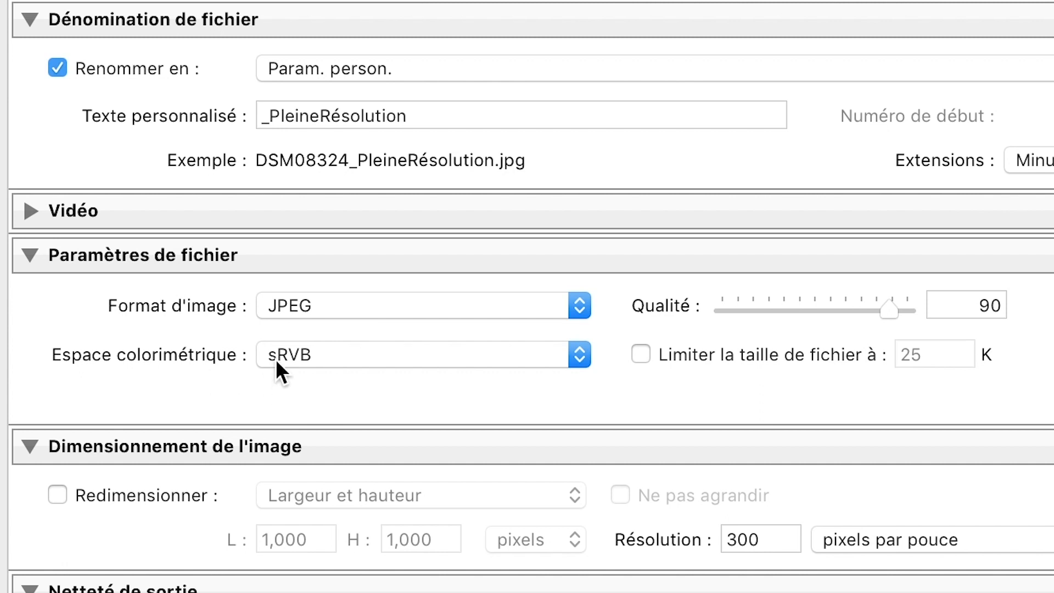
scroll(320, 368, down, 3)
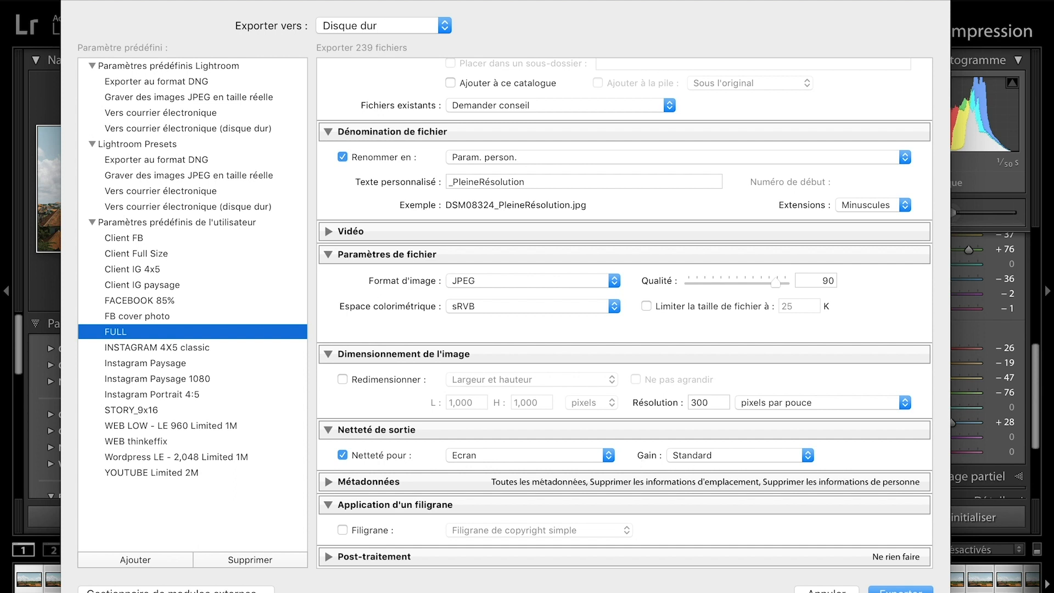
scroll(624, 502, down, 1)
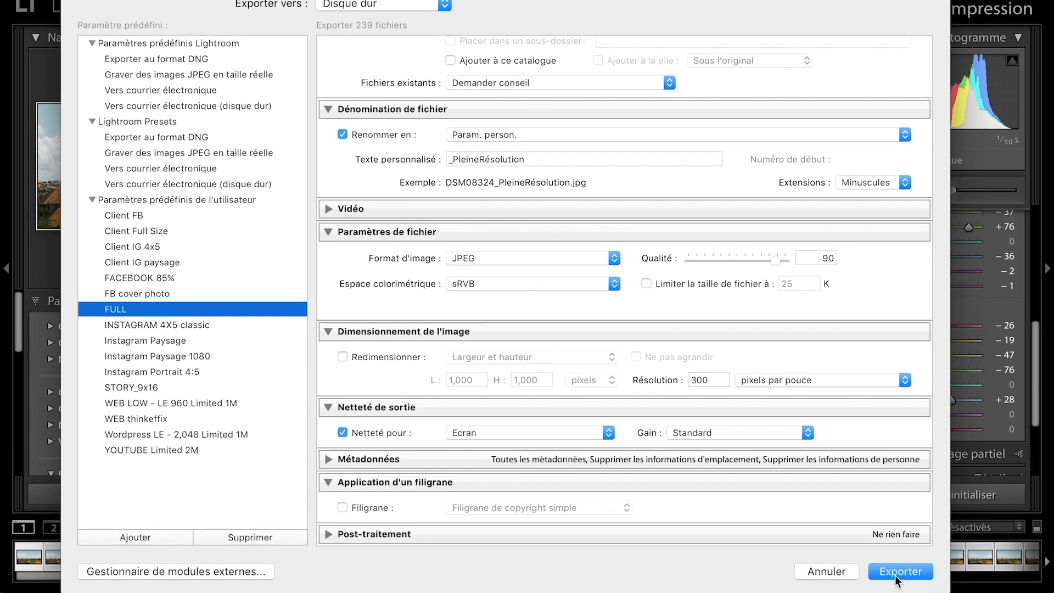
click(898, 579)
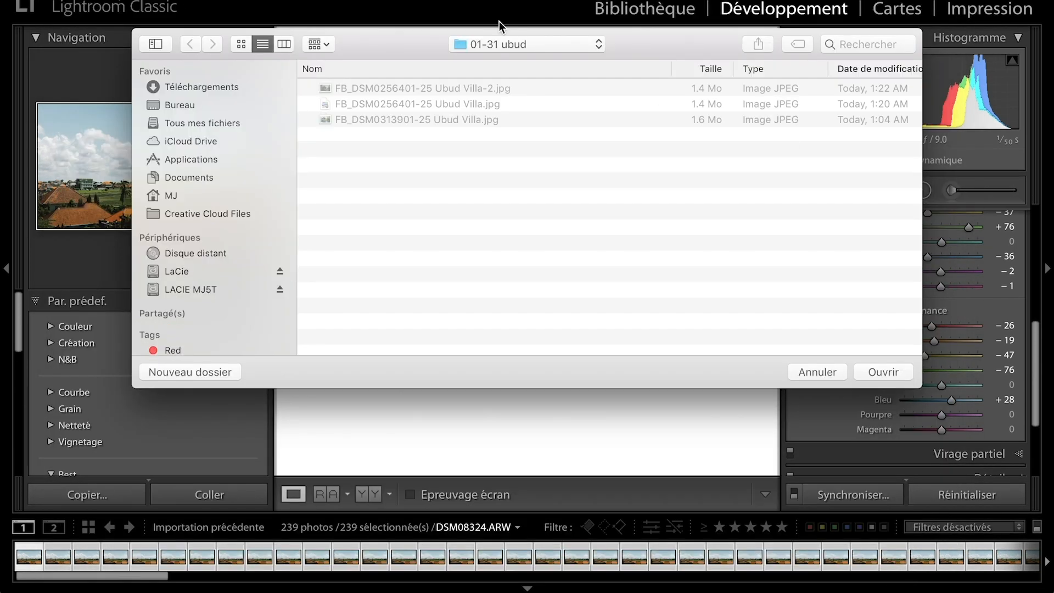
- Create an "export timelapse" folder inside Tuto timelapse and export the photos there
click(494, 41)
click(533, 200)
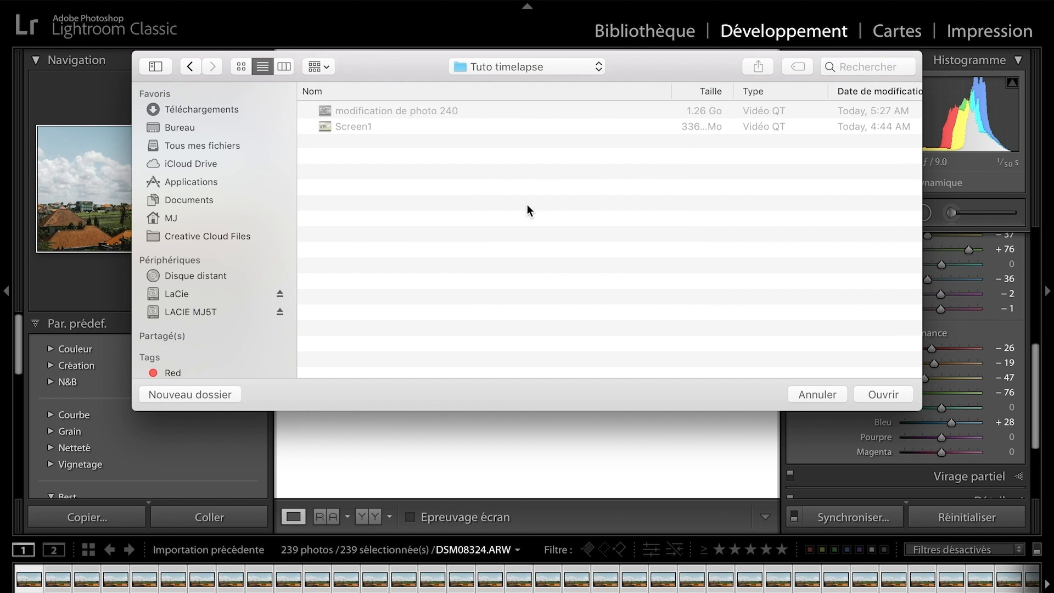
click(227, 393)
text(export timelapse)
click(375, 225)
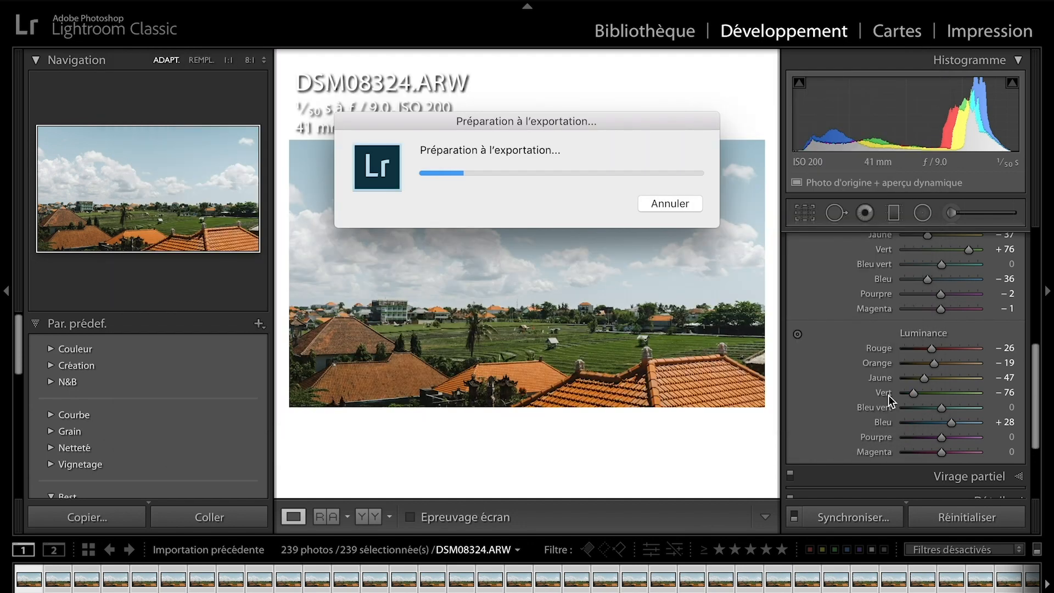